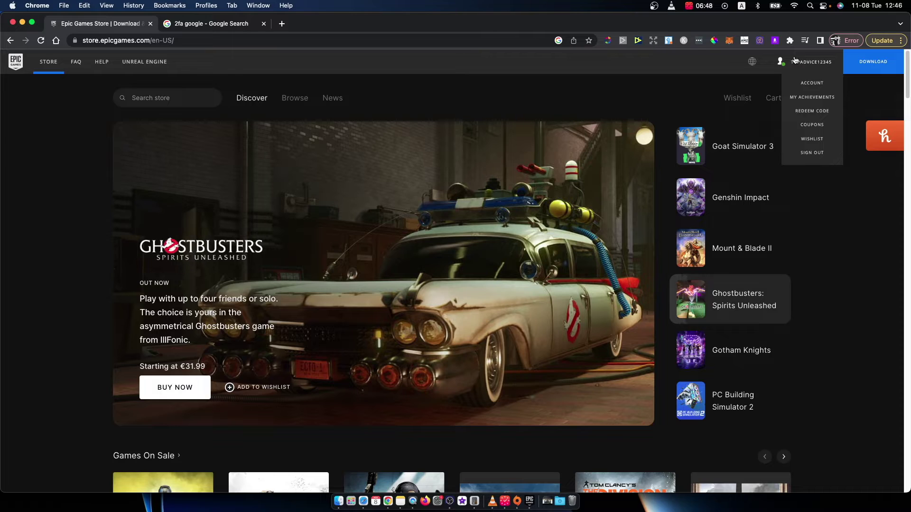
# Open the signed-in user's account settings page from the username menu at the top right.
pyautogui.click(810, 85)
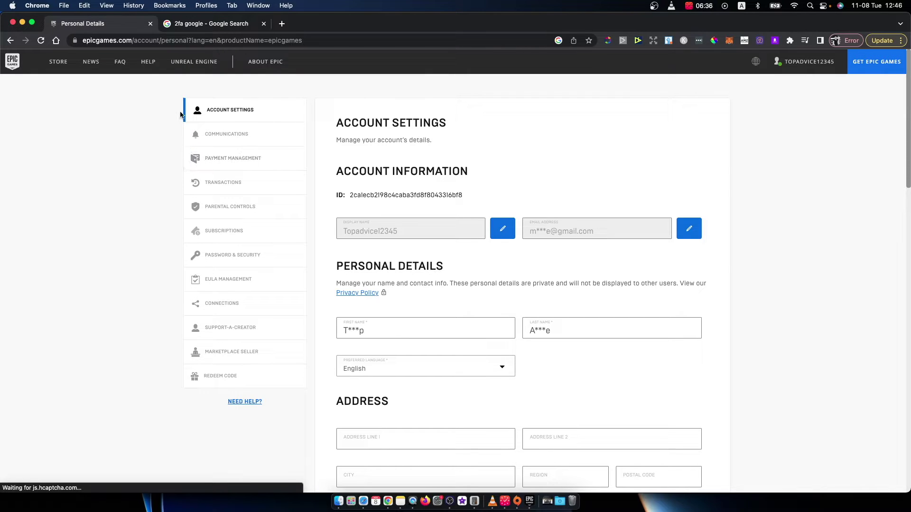
# Open the Password & Security section from the account sidebar.
pyautogui.click(203, 257)
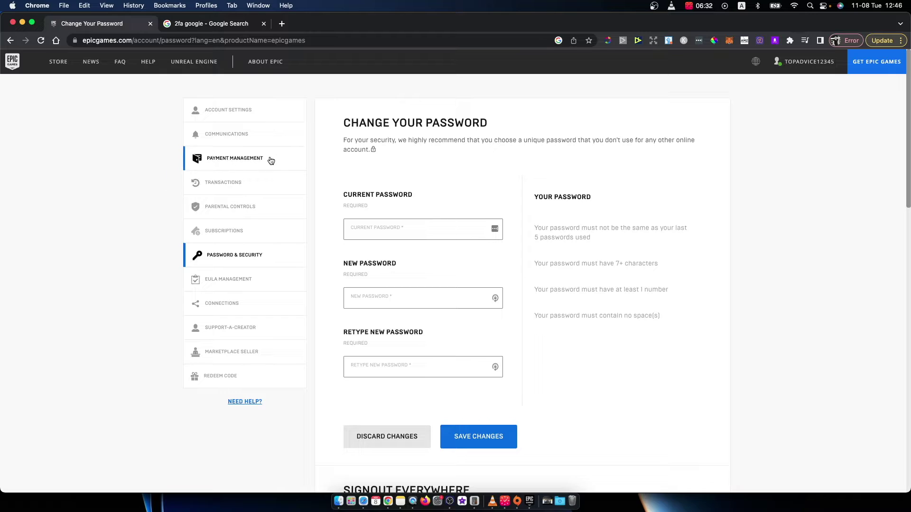
pyautogui.scroll(-2, 356, 147)
pyautogui.scroll(-3, 358, 147)
pyautogui.scroll(-3, 359, 151)
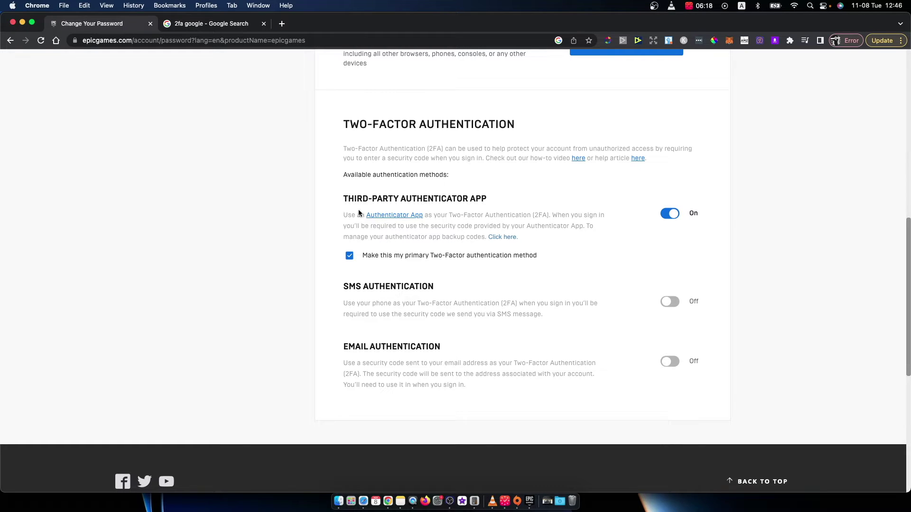
# Switch off the Third-Party Authenticator App two-factor method and confirm the warning.
pyautogui.click(669, 217)
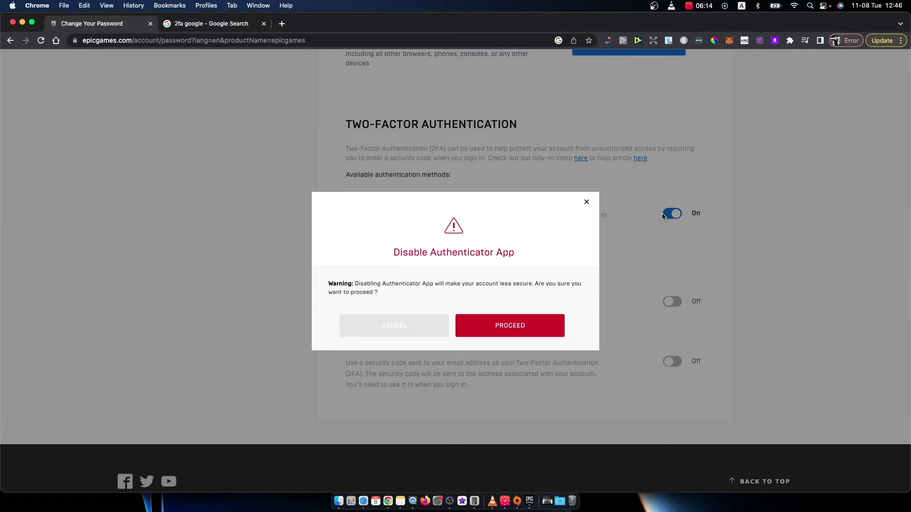
pyautogui.click(490, 325)
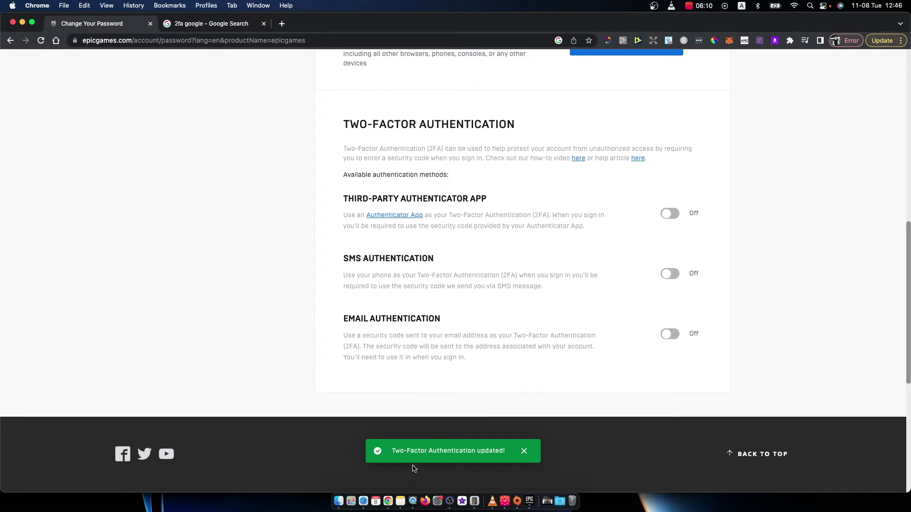
pyautogui.scroll(3, 297, 212)
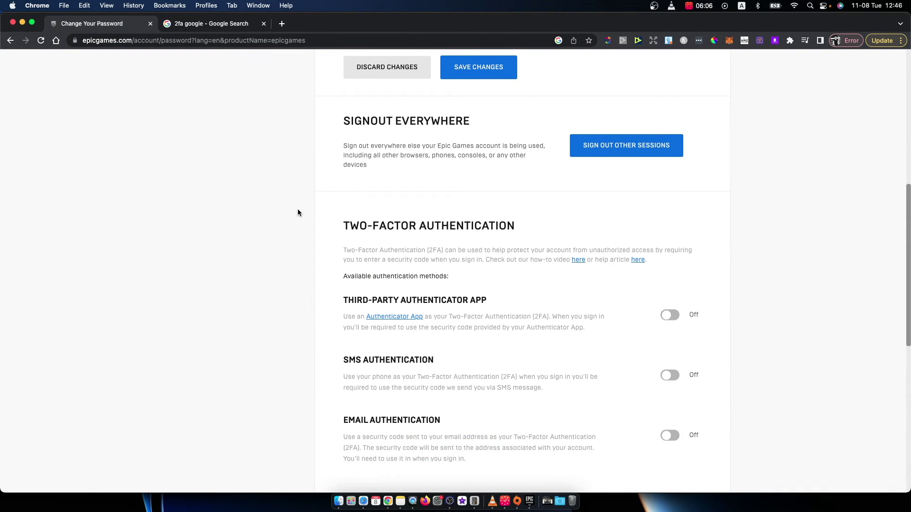
pyautogui.scroll(5, 298, 211)
pyautogui.scroll(5, 300, 213)
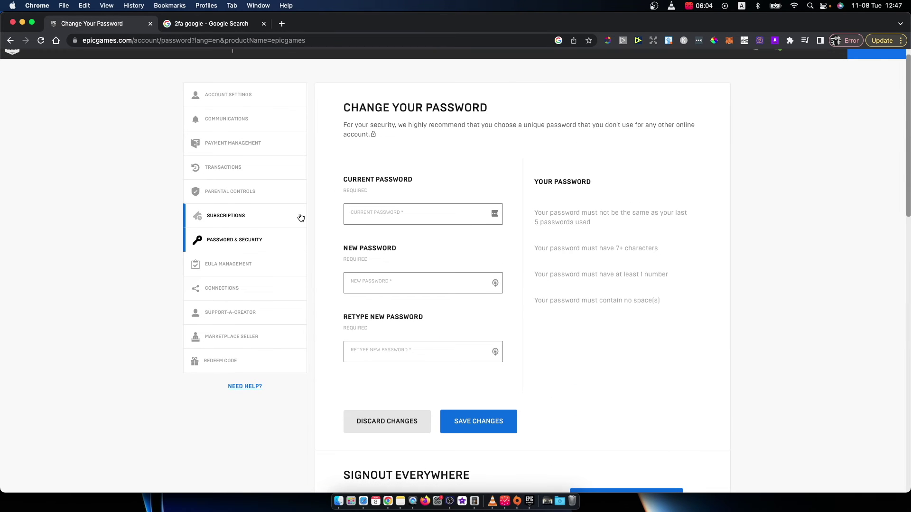